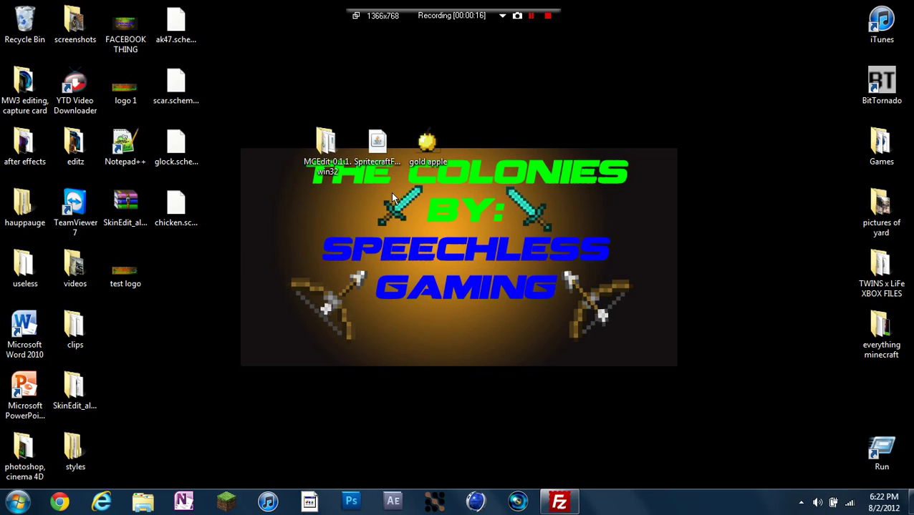
Launch Spritecraft and load the gold apple.png image.
double_click(380, 141)
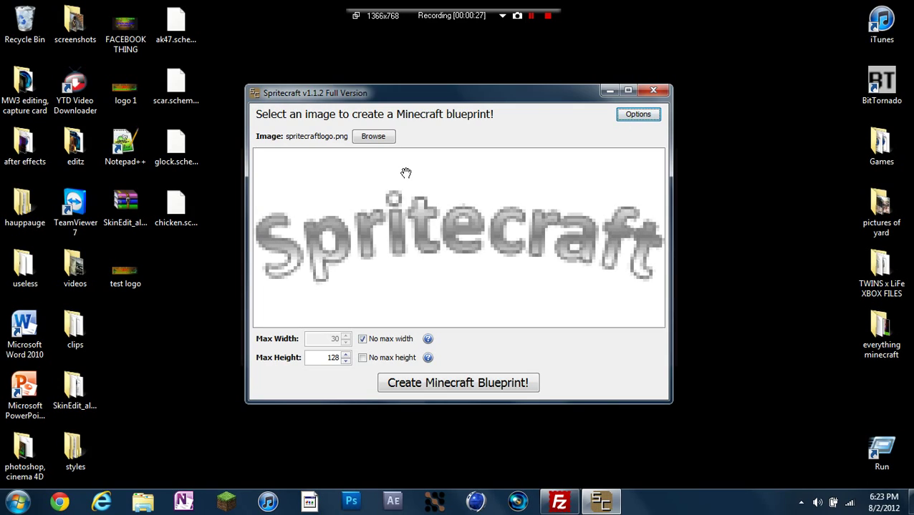
left_click(373, 136)
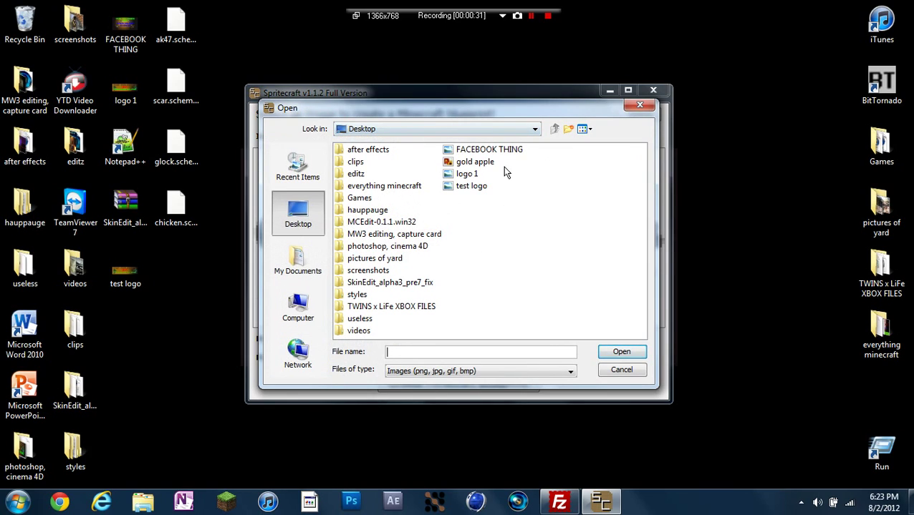
left_click(478, 163)
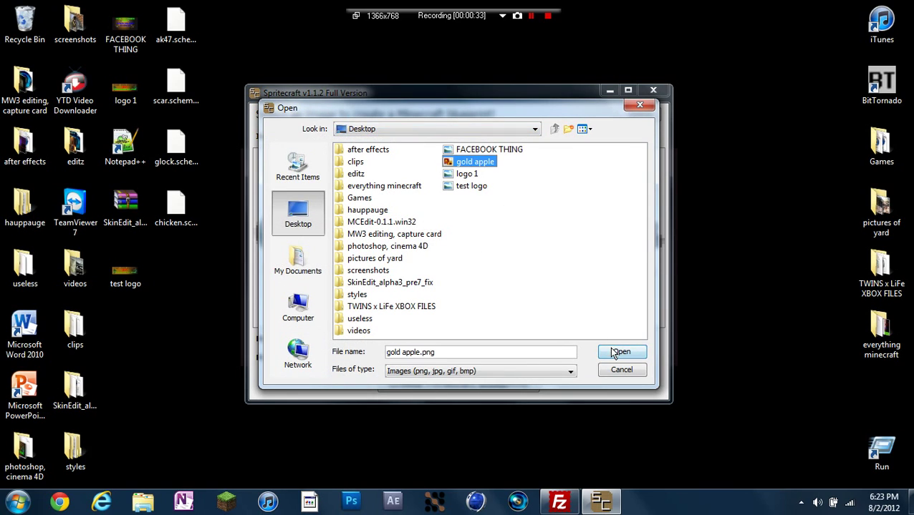
left_click(616, 350)
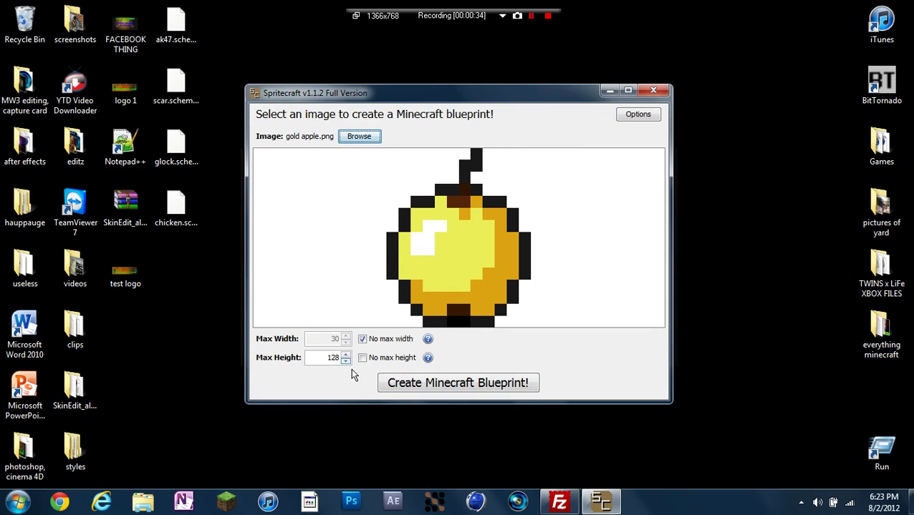
Set the maximum height to 64 and create the Minecraft blueprint.
double_click(333, 358)
type("64")
left_click(437, 381)
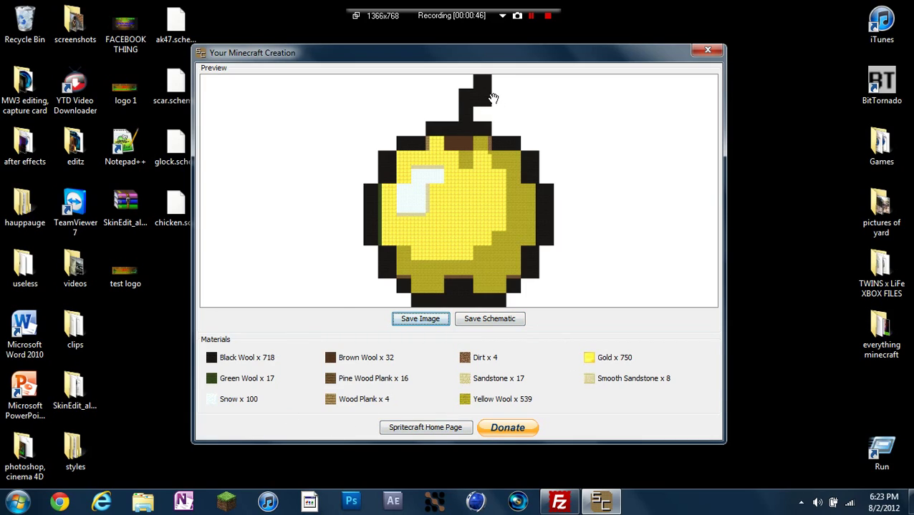
Save the blueprint as the schematic 'goldapple' on the desktop and close the preview.
left_click(500, 322)
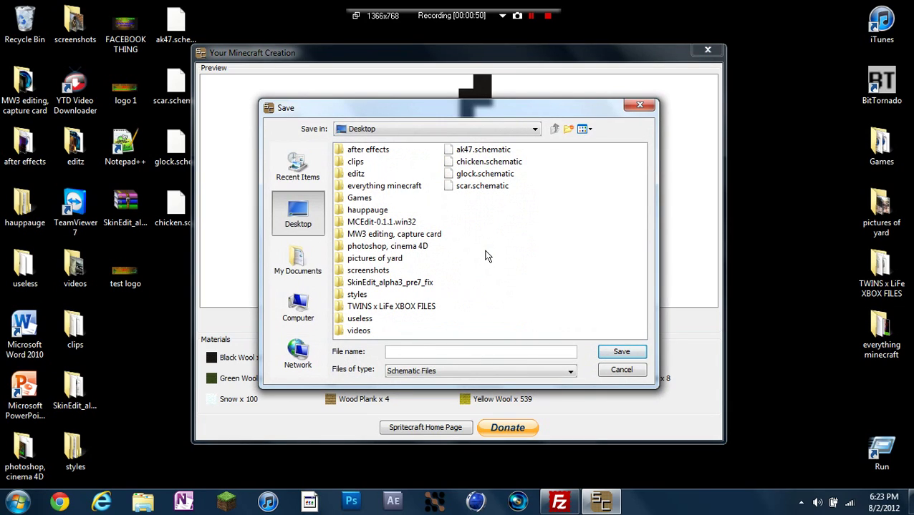
type("gold")
type("apple")
left_click(621, 353)
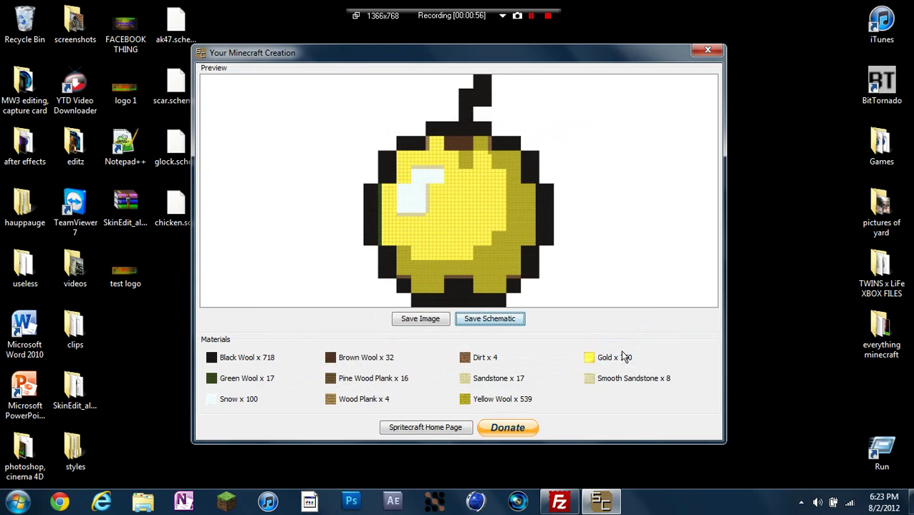
left_click(714, 51)
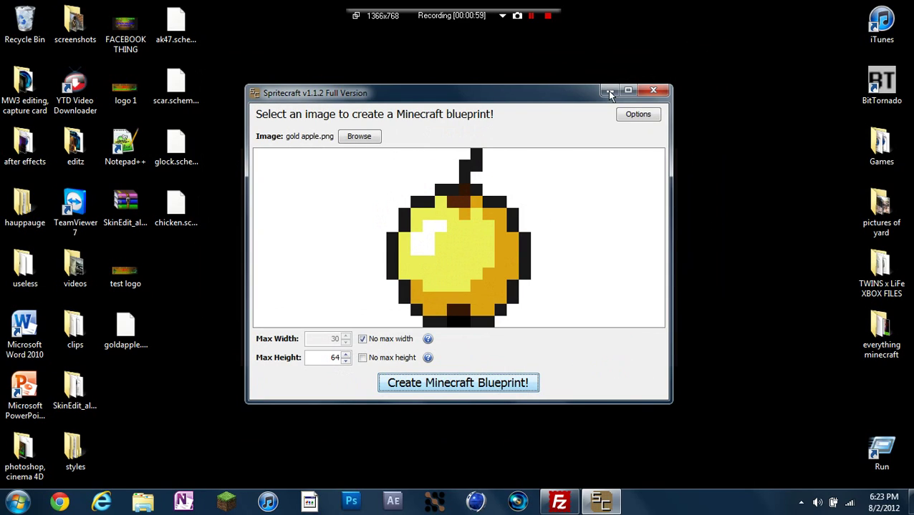
Minimize Spritecraft and open the MCEdit-0.1.1.win32 folder from the desktop.
left_click(609, 90)
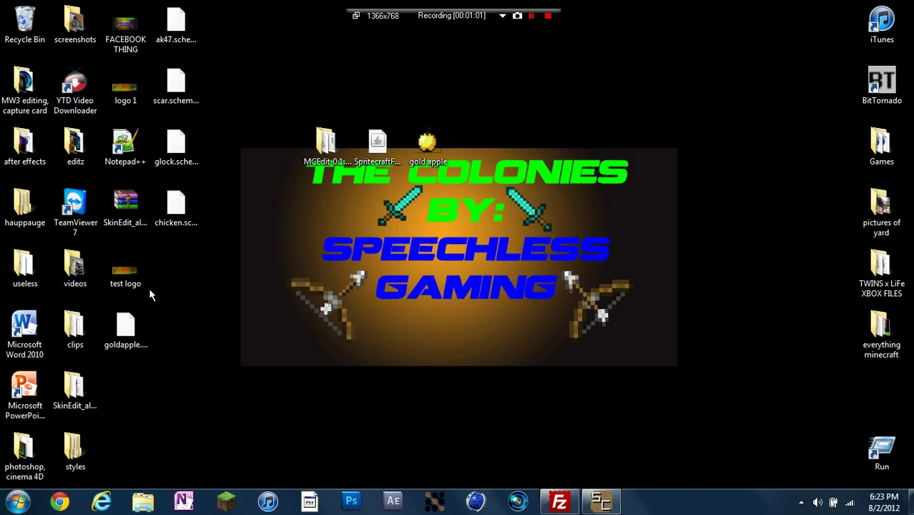
left_click_drag(141, 309, 293, 247)
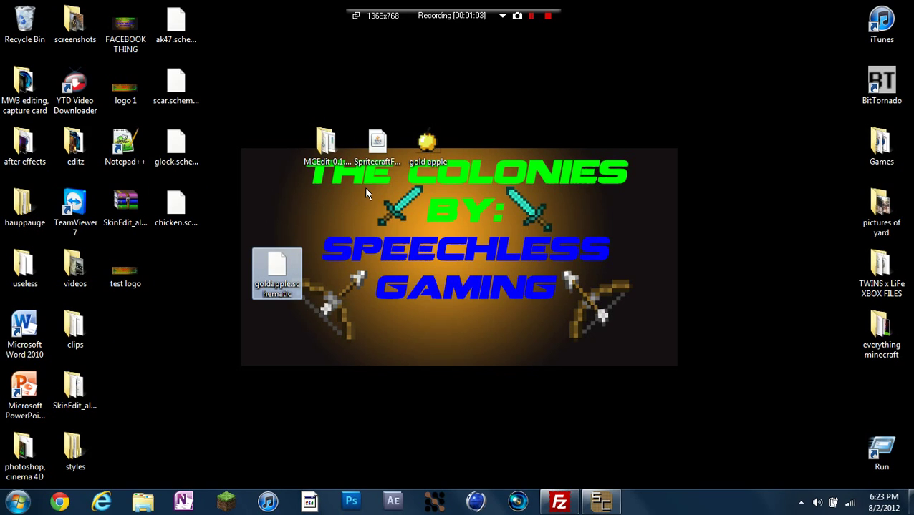
left_click(324, 149)
double_click(323, 149)
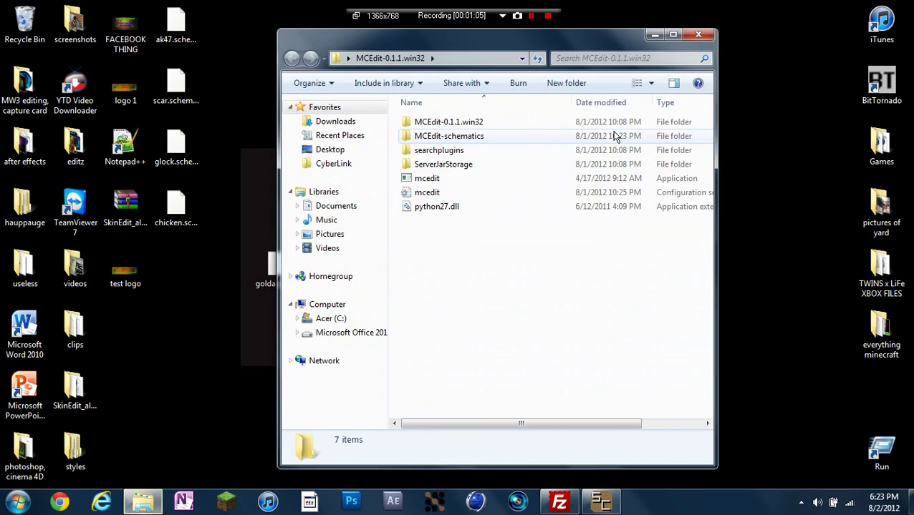
left_click_drag(436, 50, 486, 53)
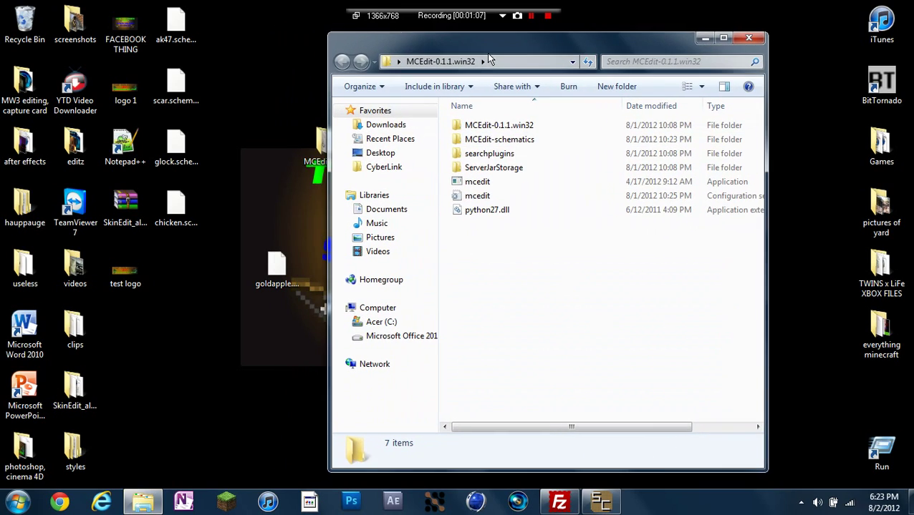
Move goldapple.schematic into MCEdit-schematics, then return to the MCEdit-0.1.1.win32 folder.
double_click(472, 139)
left_click_drag(276, 267, 510, 243)
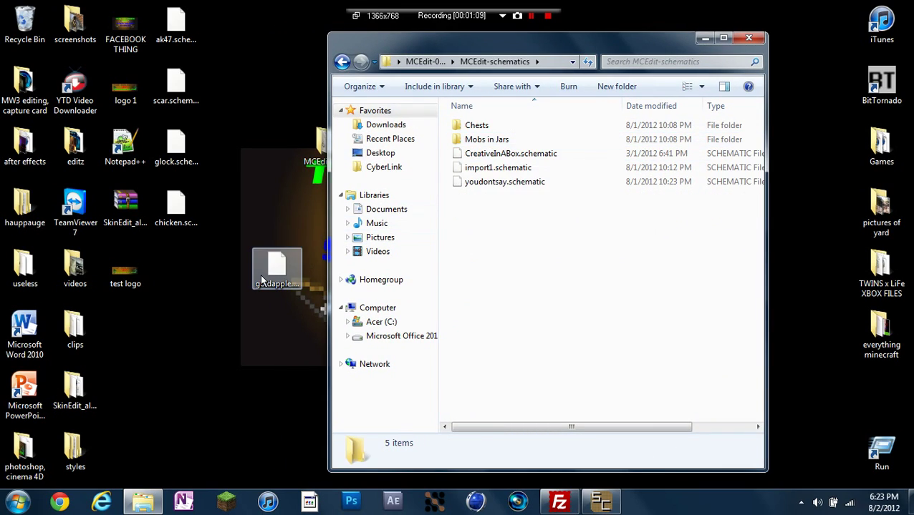
left_click(531, 217)
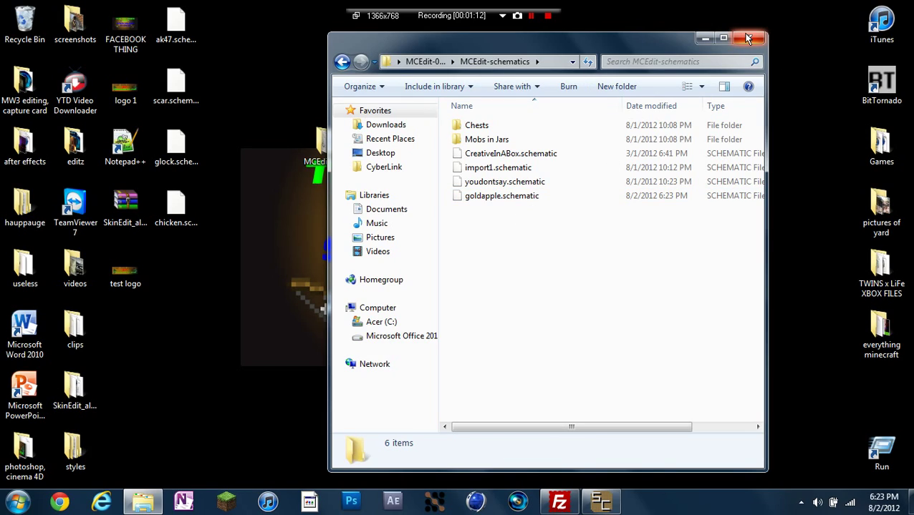
left_click(342, 62)
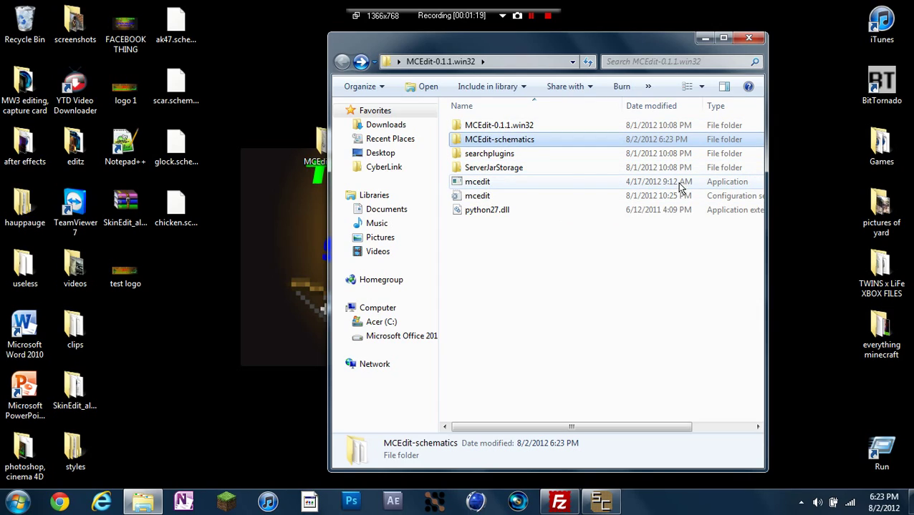
Launch MCEdit, dismiss the close-Minecraft warning, and load New World.
double_click(540, 185)
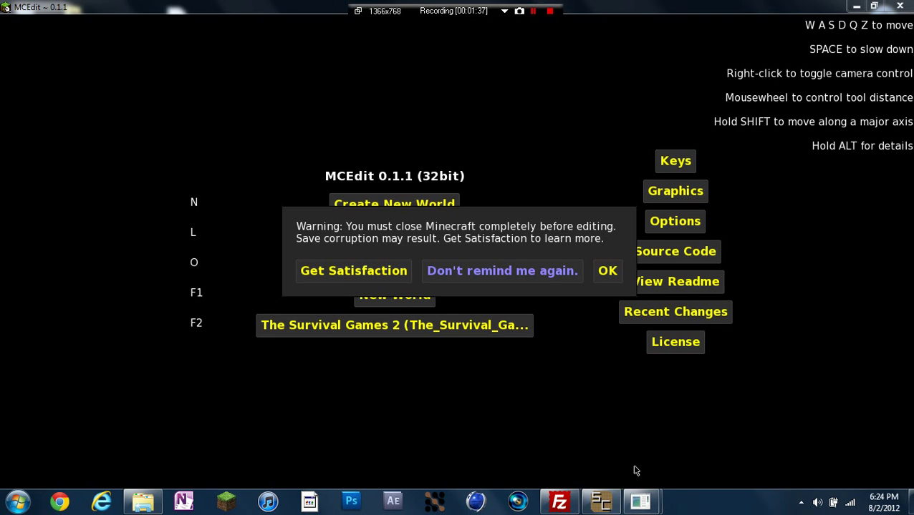
left_click(607, 276)
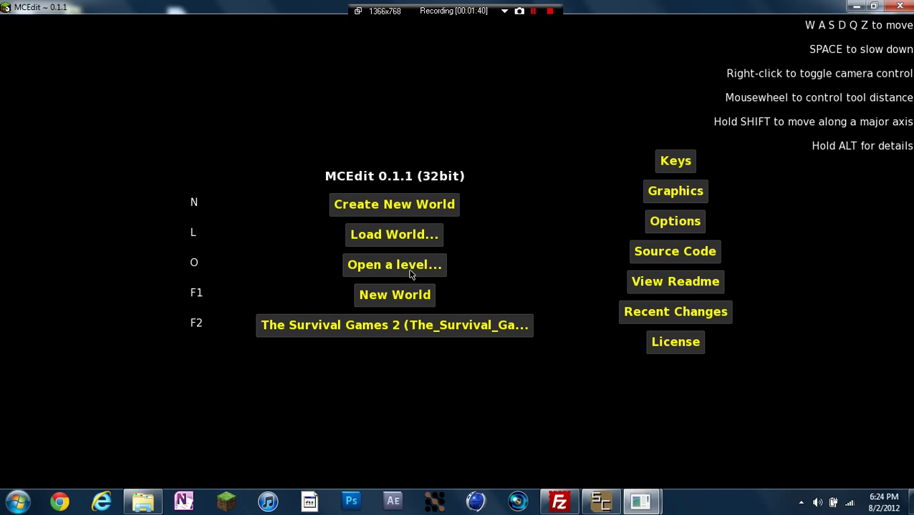
left_click(413, 237)
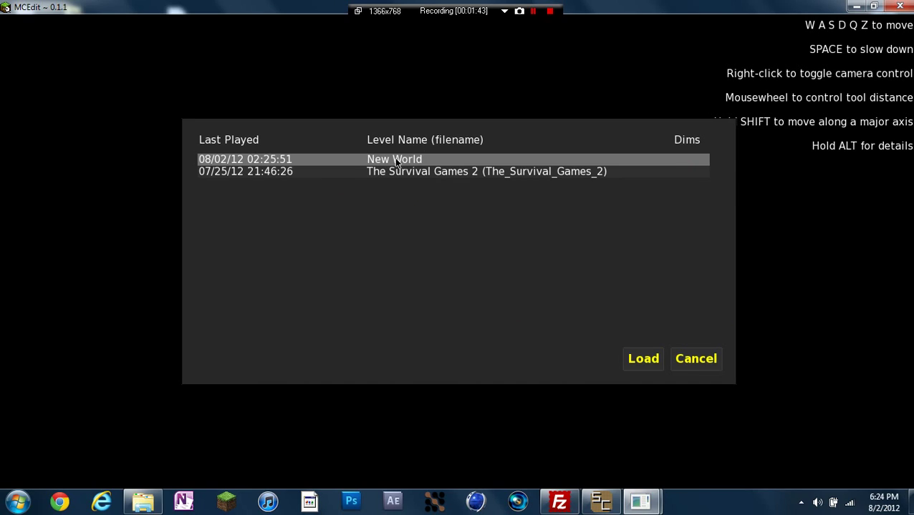
left_click(651, 364)
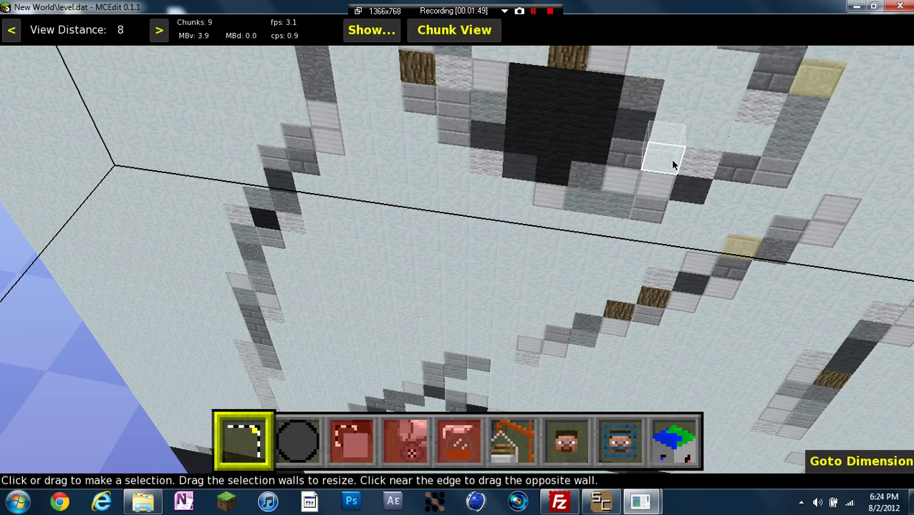
Fly the camera back past the checkered wall and tilt down onto flat grass.
key("s")
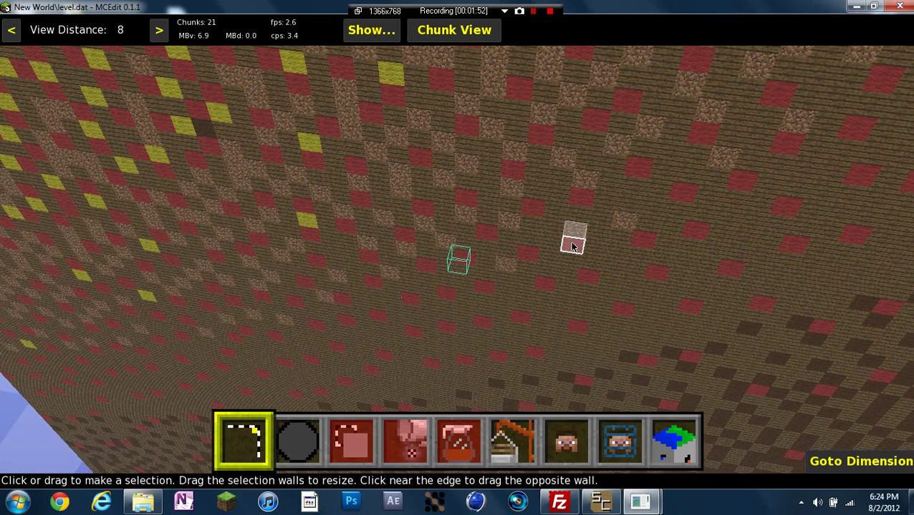
key("s")
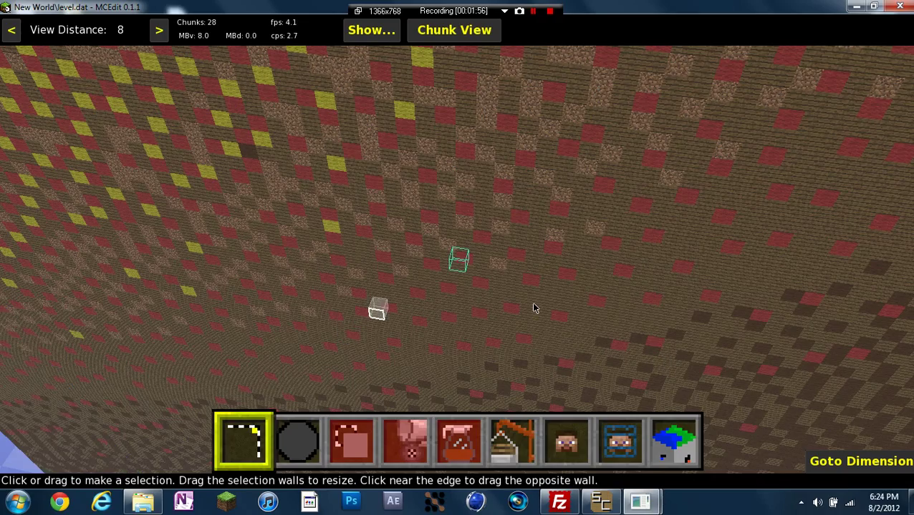
key("s")
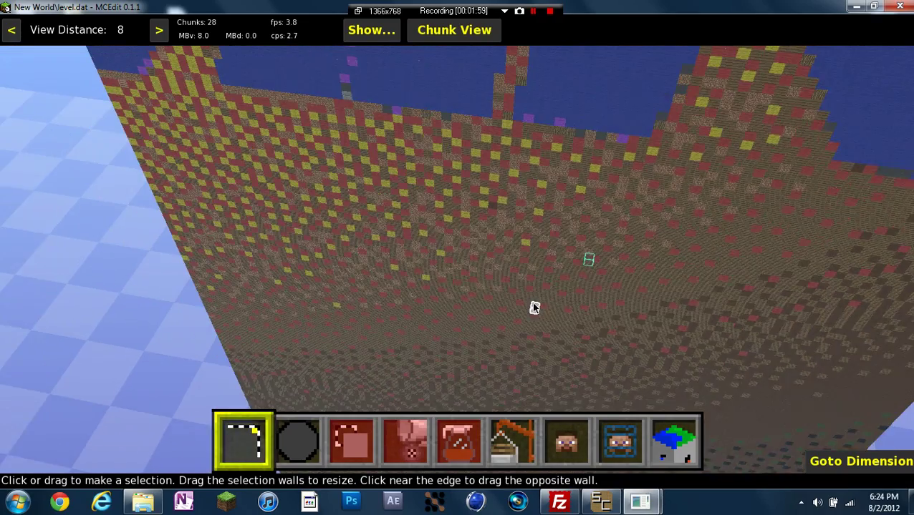
key("s")
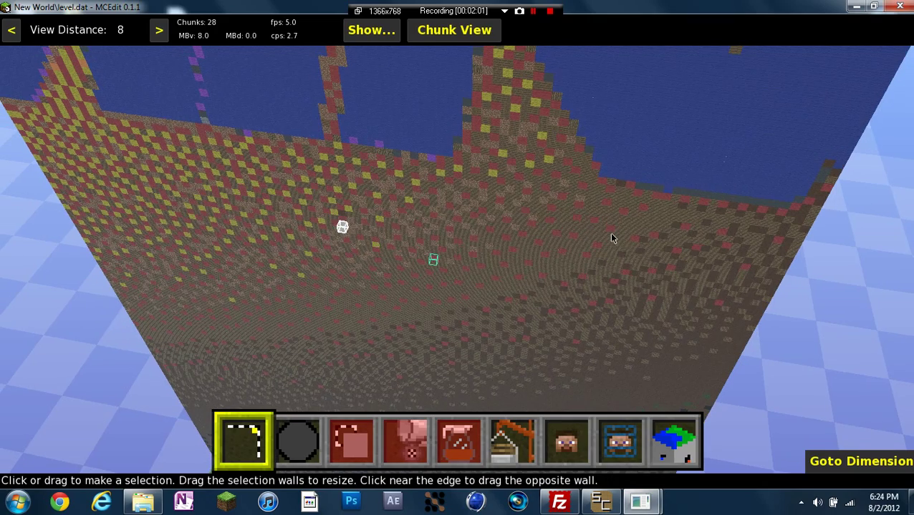
key("s")
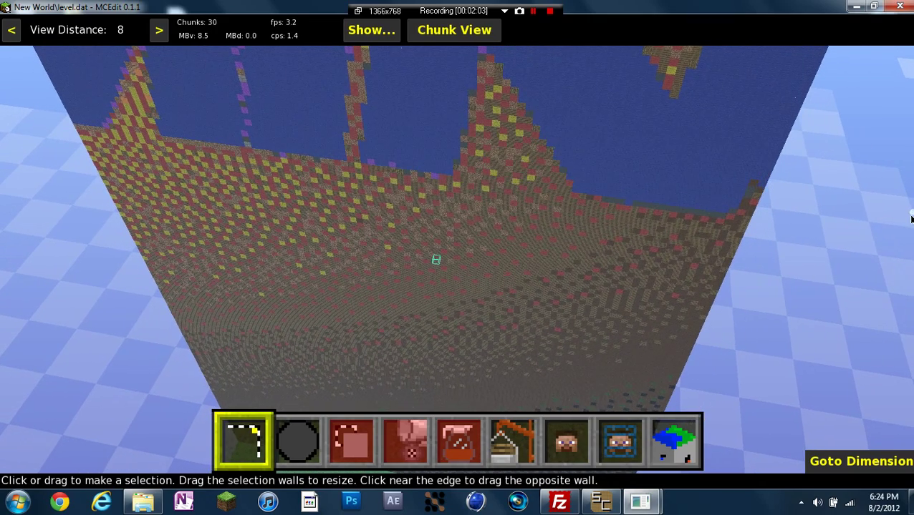
key("s")
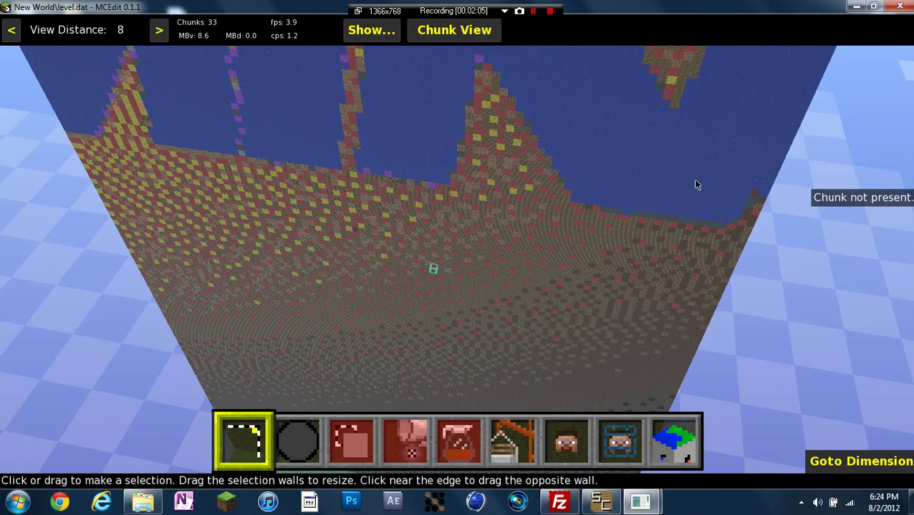
key("w")
key("w")
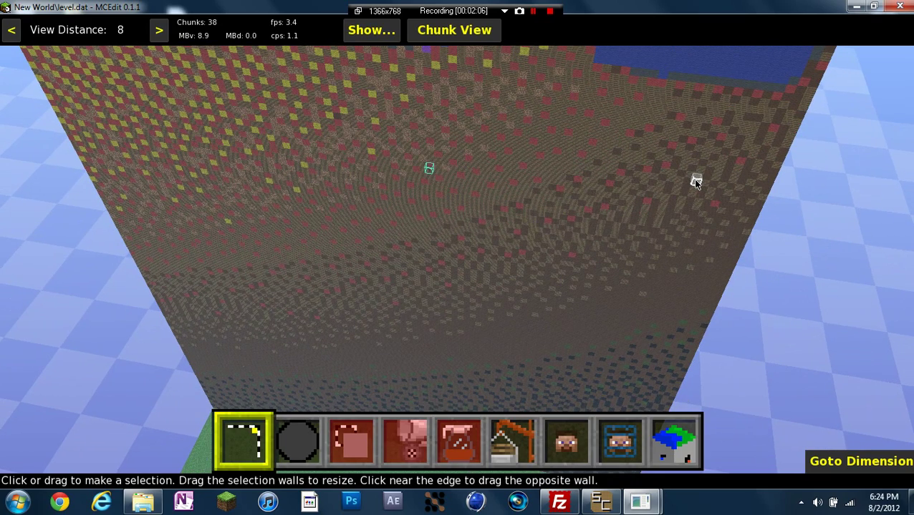
key("s")
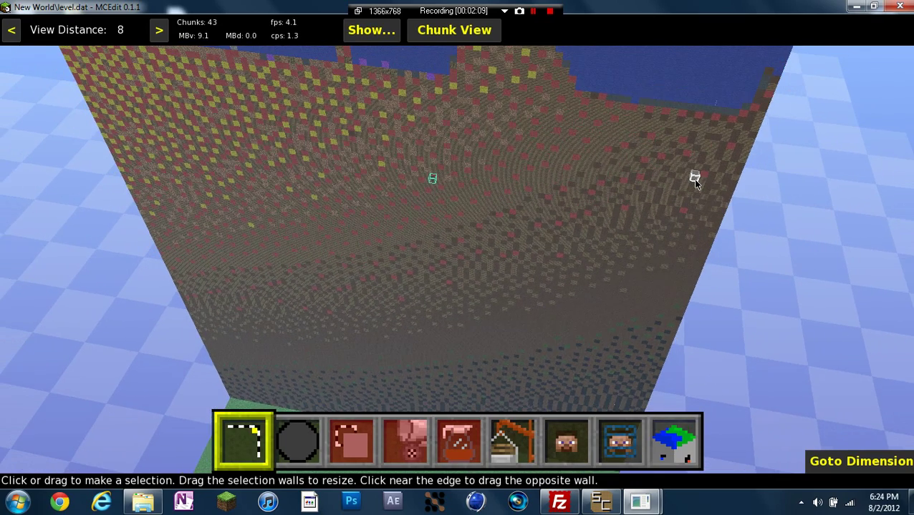
right_click_drag(698, 182, 455, 118)
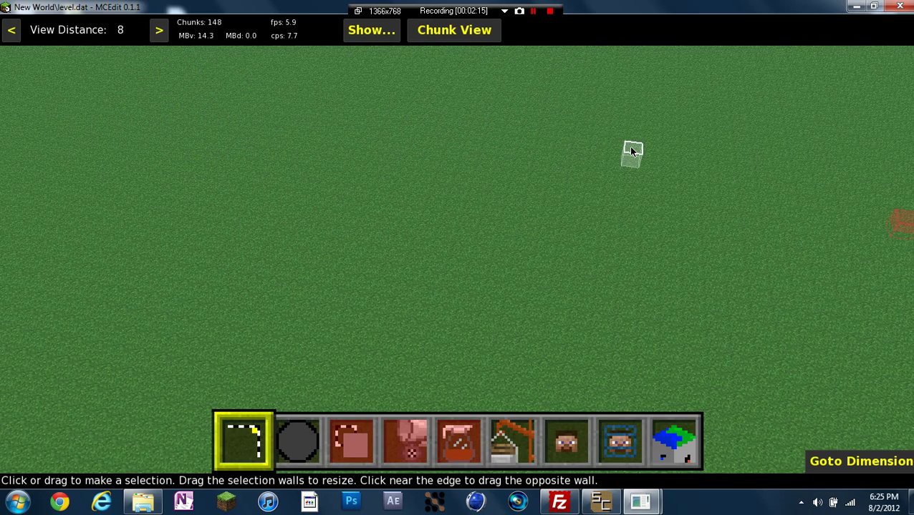
Choose goldapple.schematic for import into New World.
left_click(523, 444)
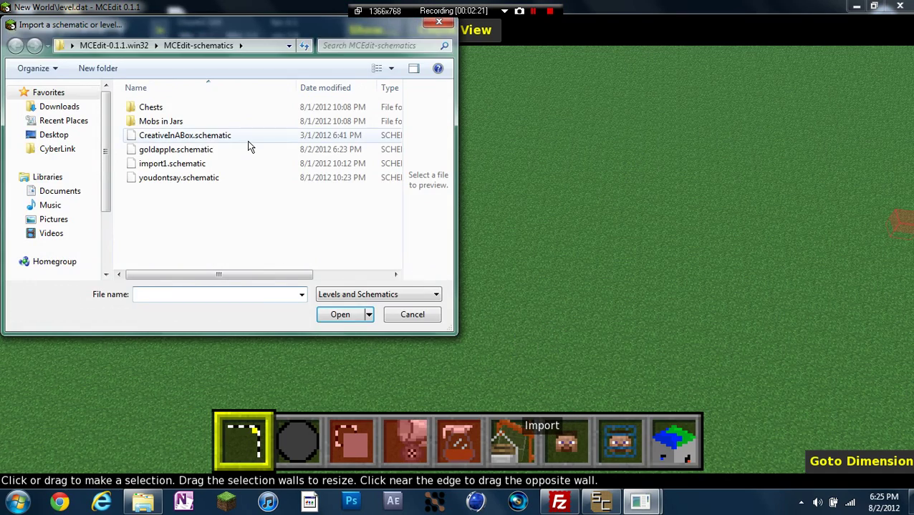
left_click(170, 151)
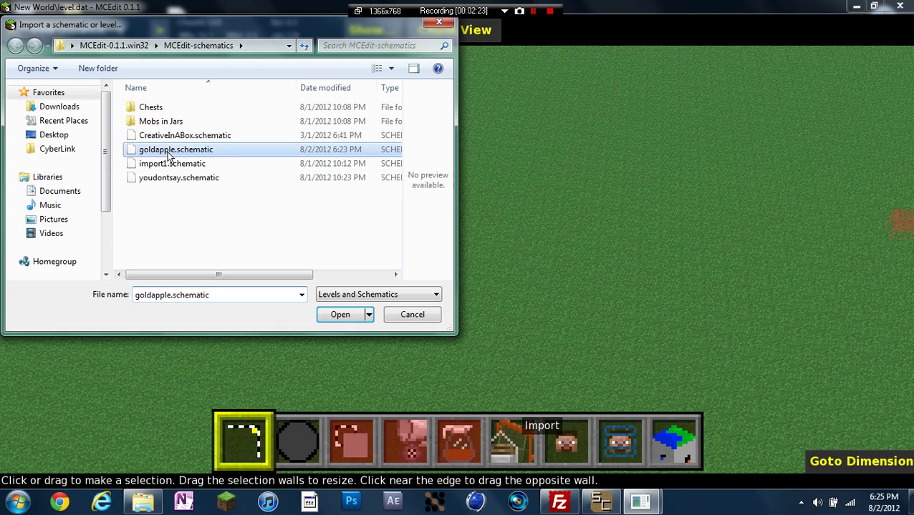
left_click(342, 315)
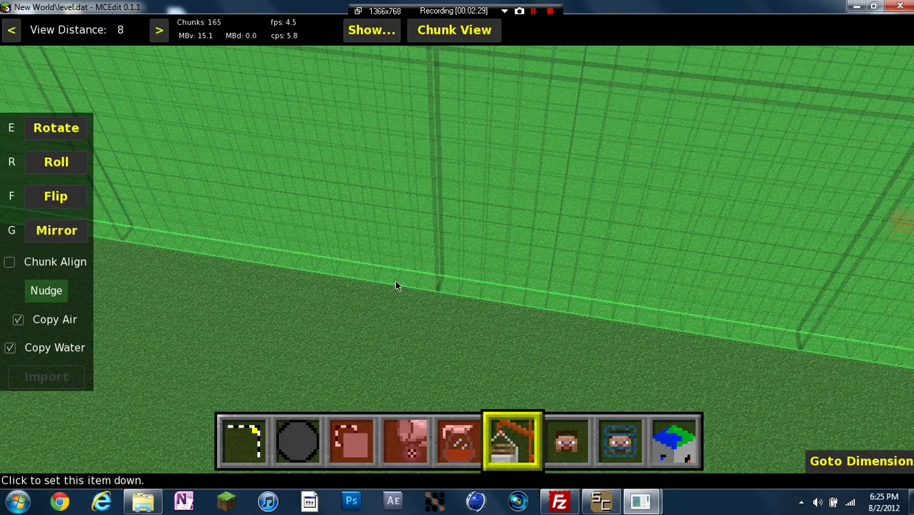
Place the gold apple schematic on the grass, confirm the import, and press Ctrl+S.
left_click(396, 285)
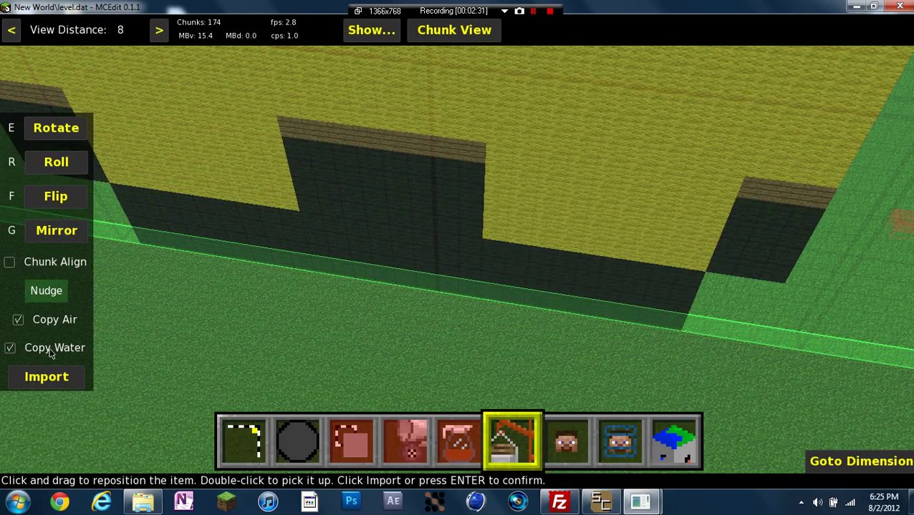
left_click(46, 381)
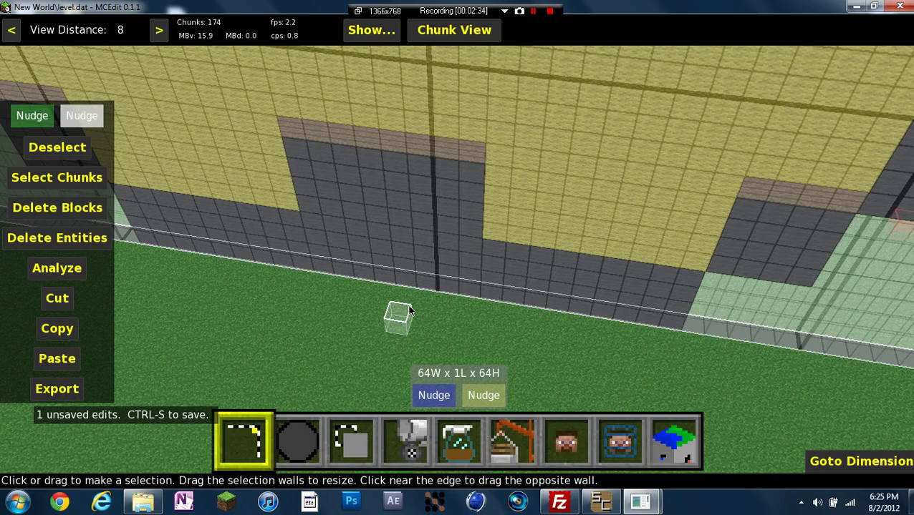
key("ctrl+s")
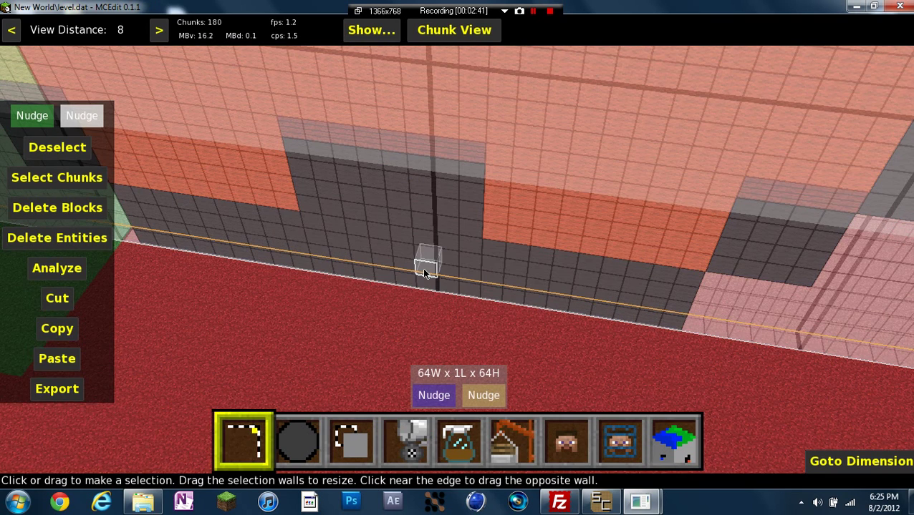
Save New World from the Escape menu, then quit MCEdit.
key("Escape")
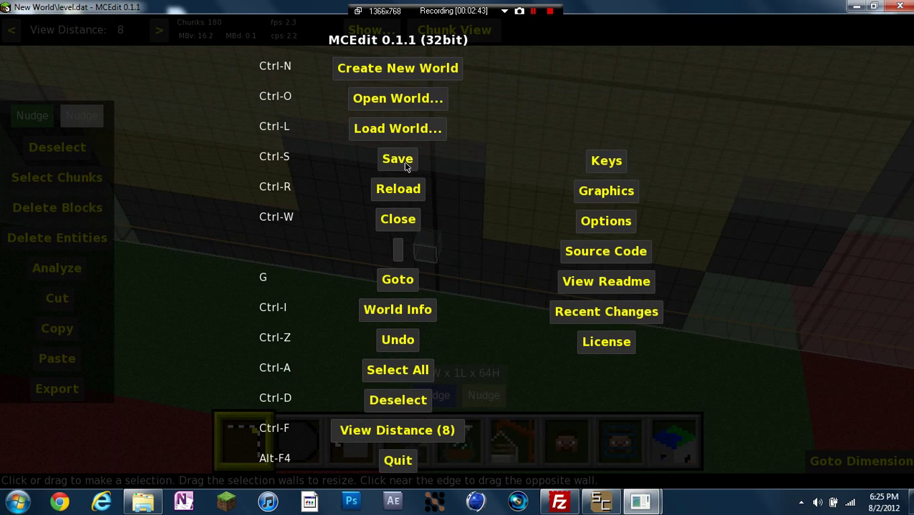
left_click(404, 165)
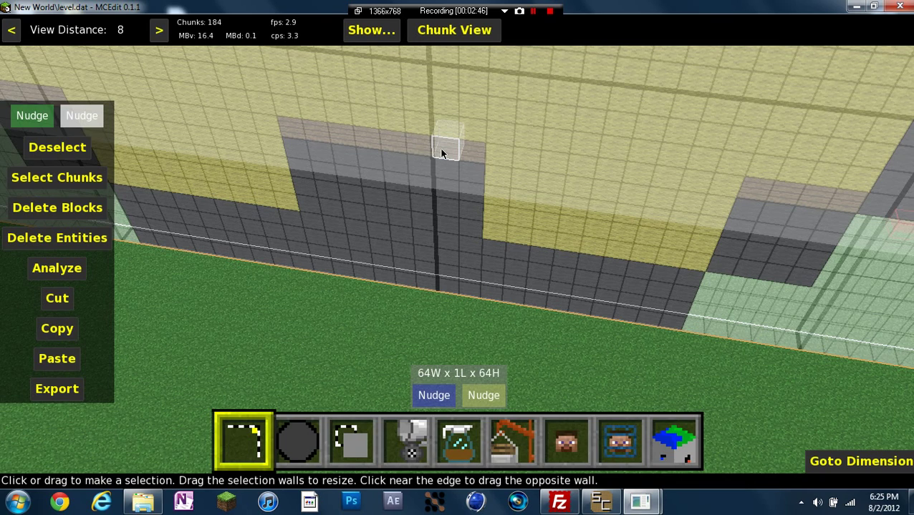
key("Escape")
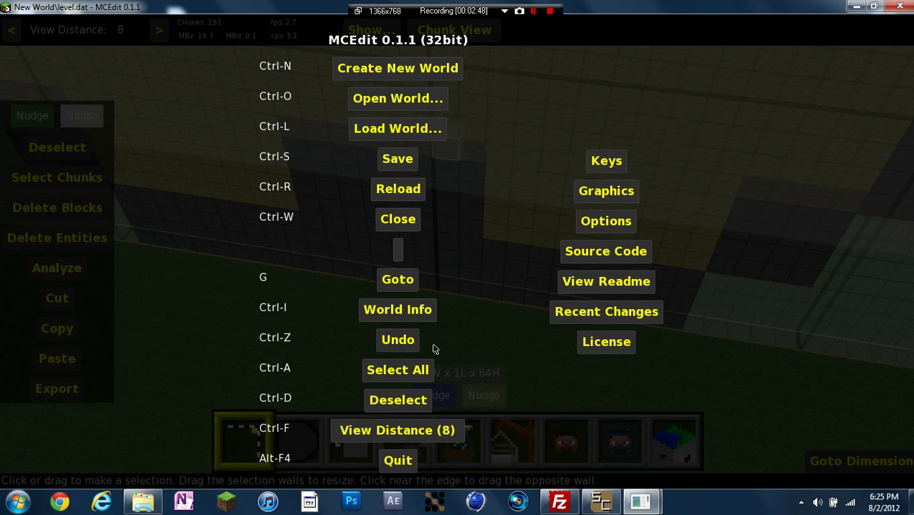
left_click(398, 460)
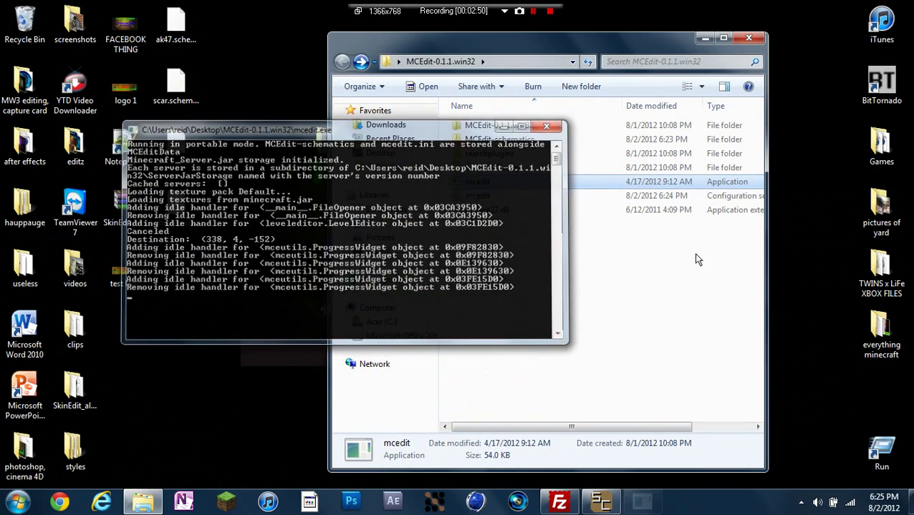
Close the MCEdit-0.1.1.win32 folder and launch Minecraft from the taskbar.
left_click(753, 38)
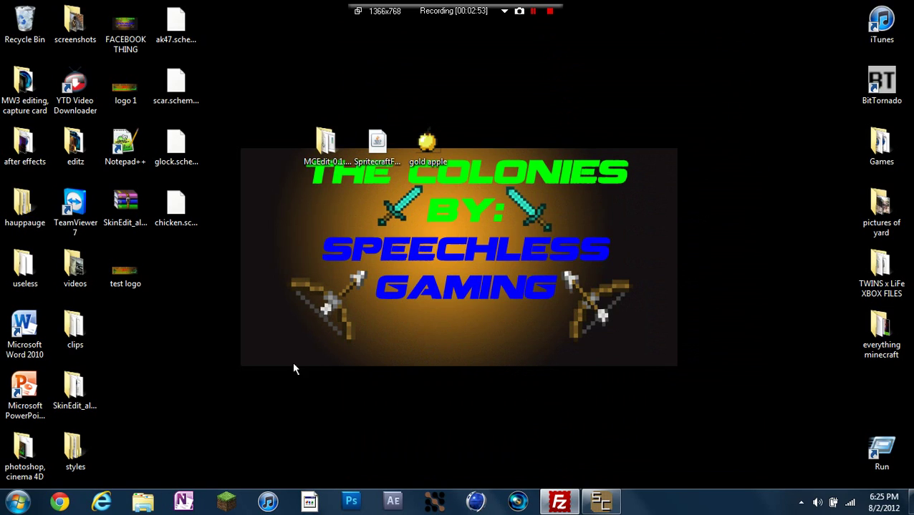
left_click(226, 505)
Log in and open the New World save from the Singleplayer list.
key("Return")
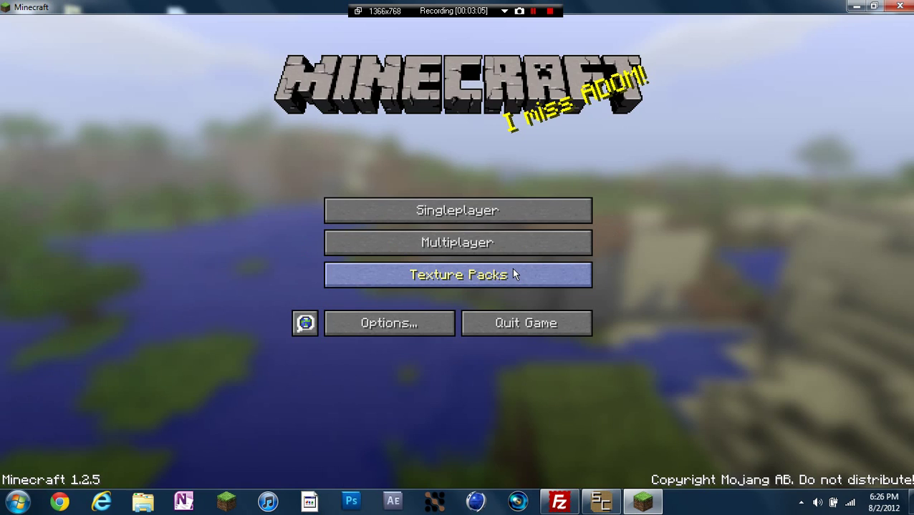
left_click(506, 221)
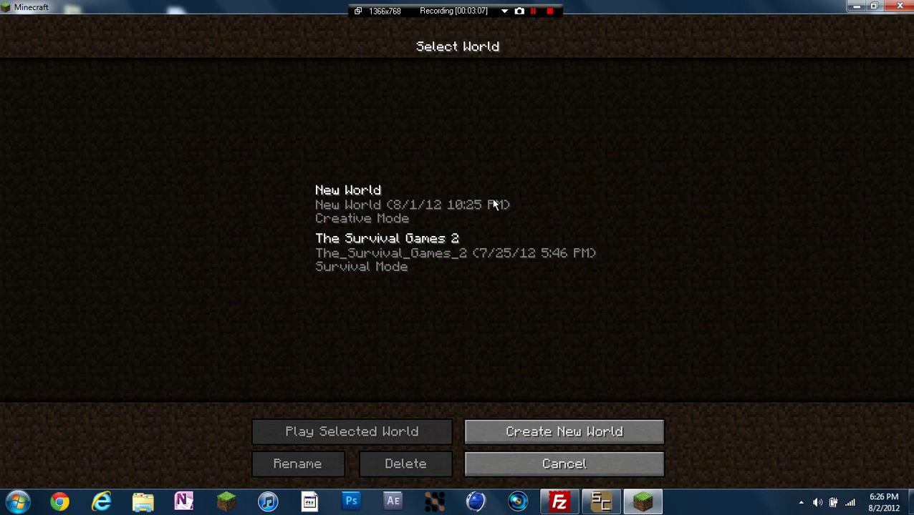
double_click(465, 203)
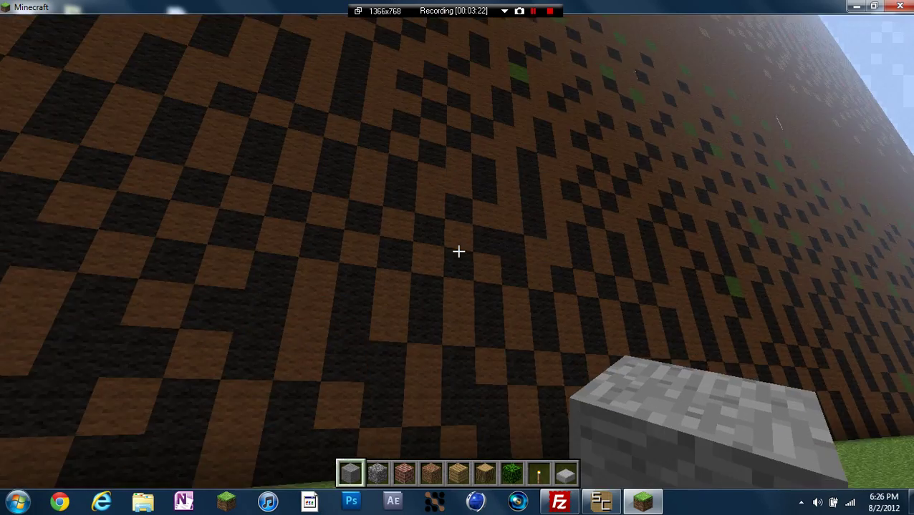
Walk through the wall's tunnel onto the grass and fly upward to face the gold apple art.
key("w")
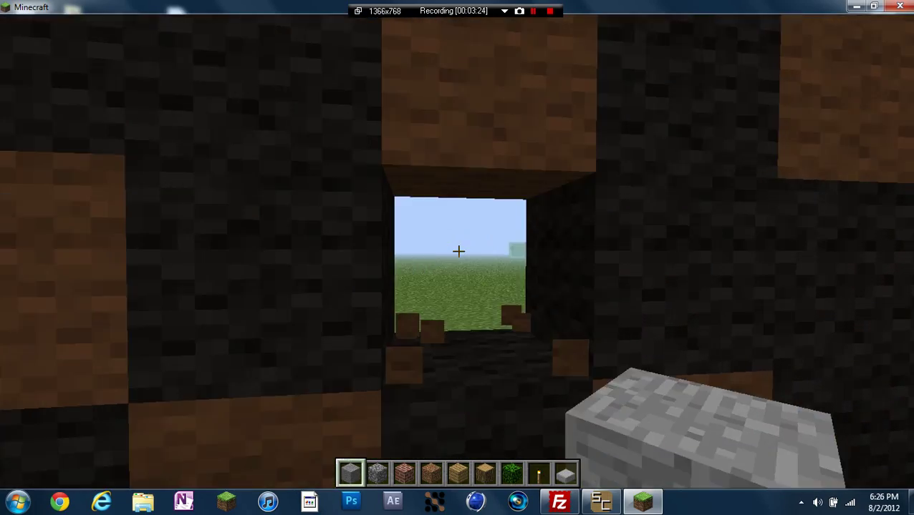
key("w")
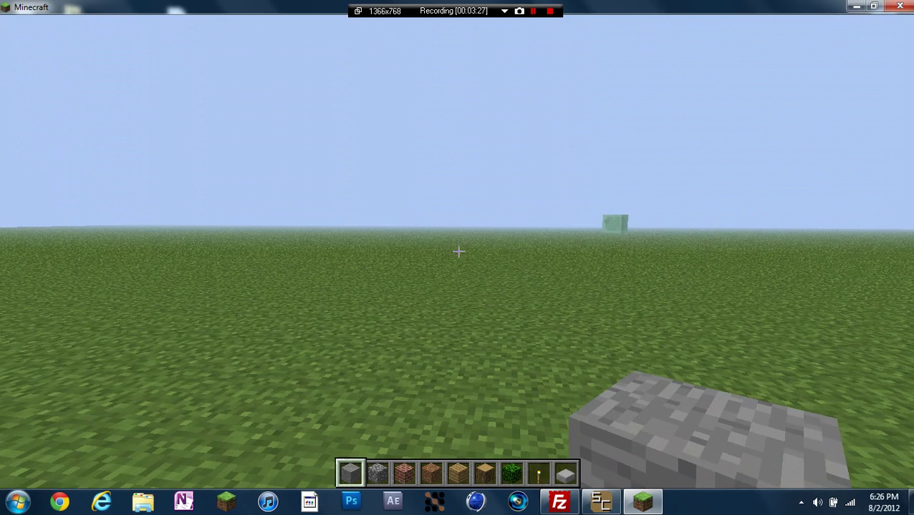
key("f")
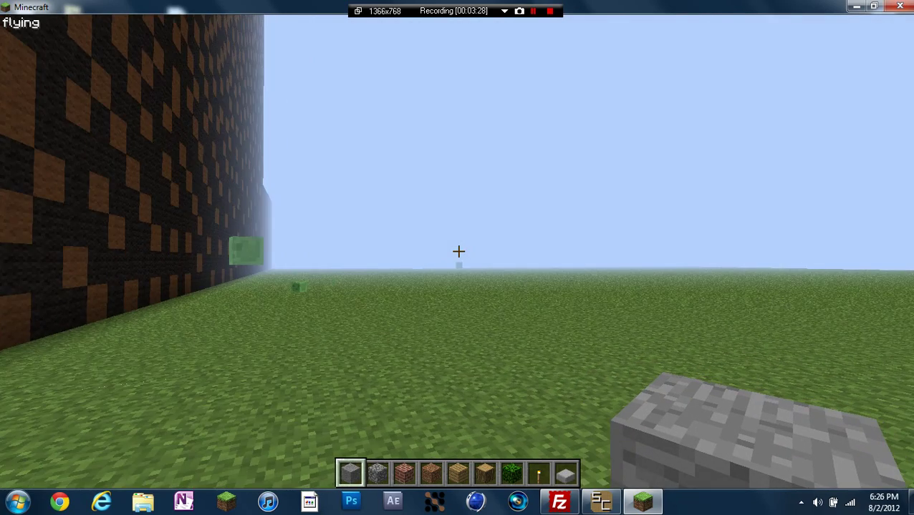
key("space")
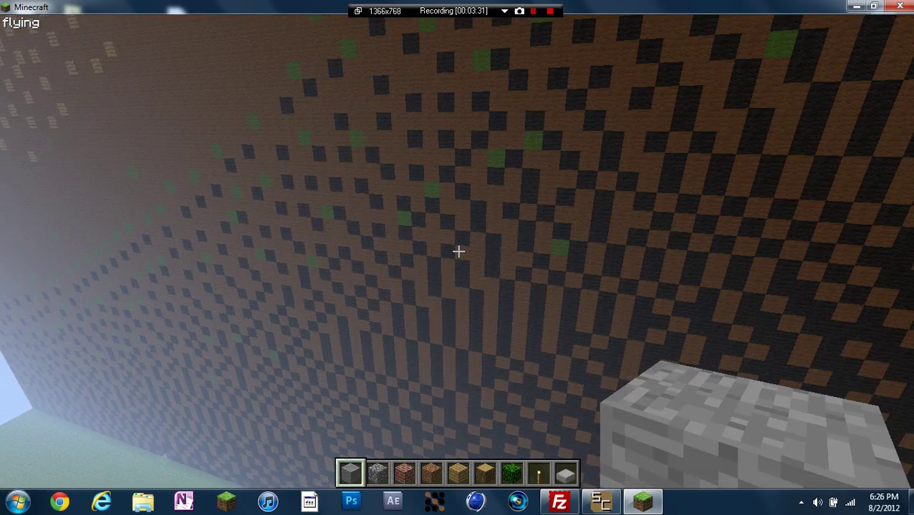
key("space")
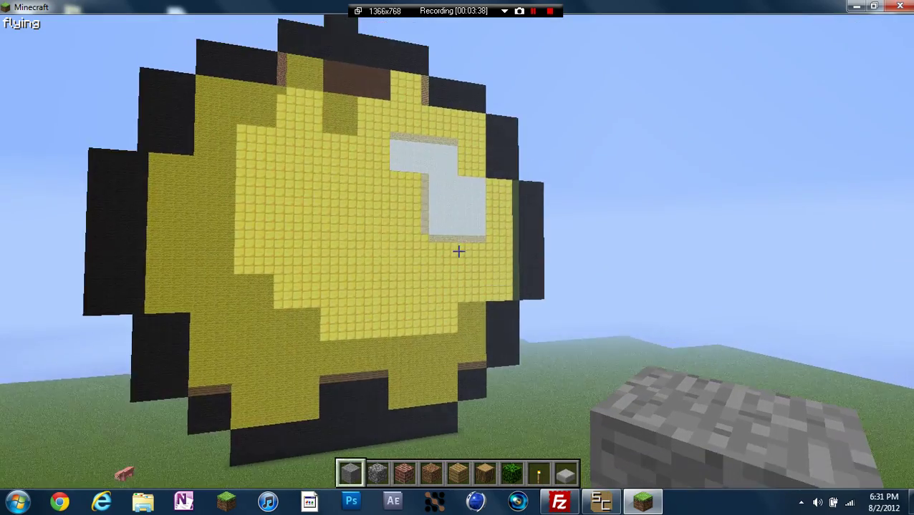
key("s")
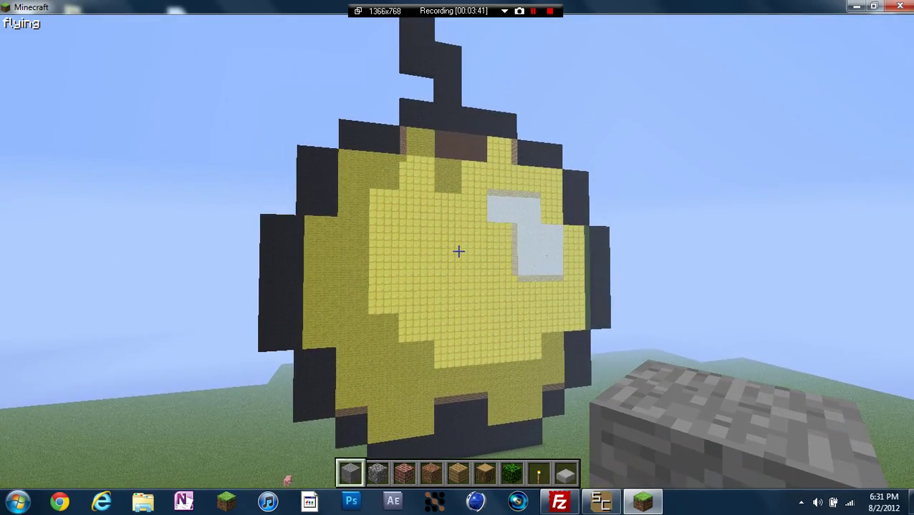
key("w")
key("w")
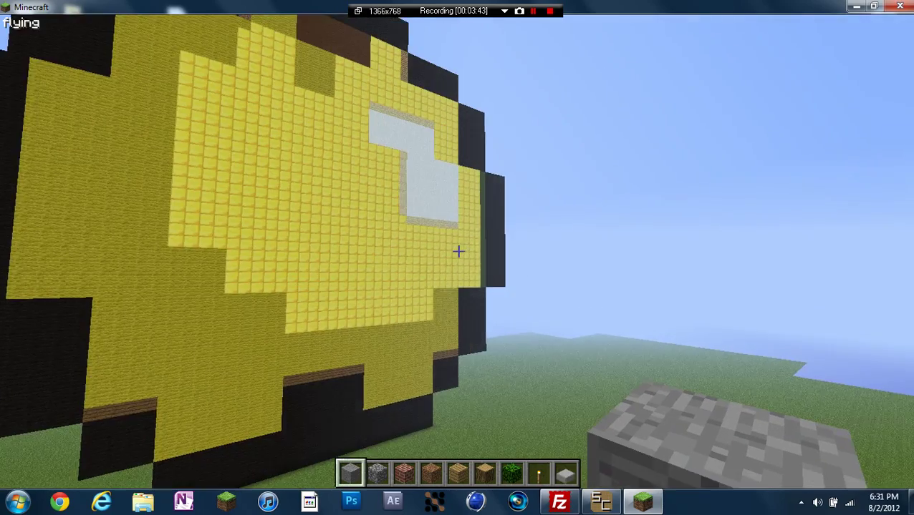
key("w")
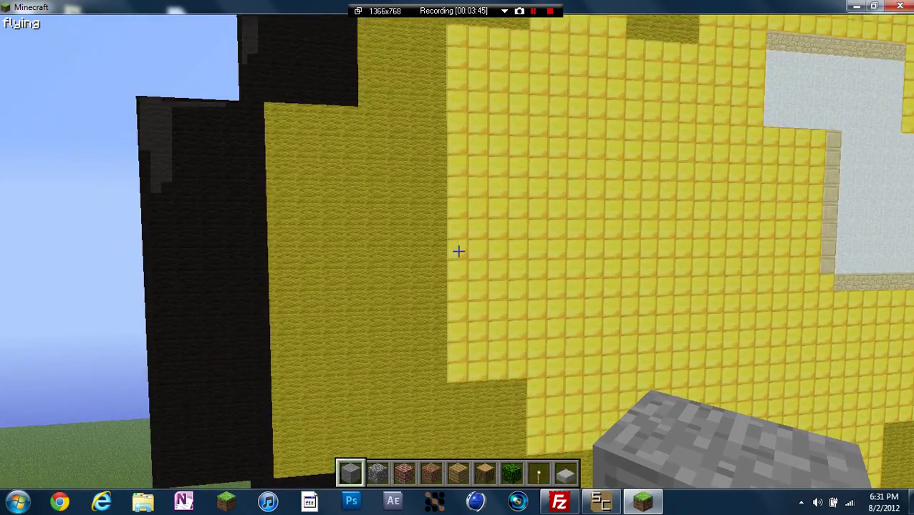
key("s")
key("s")
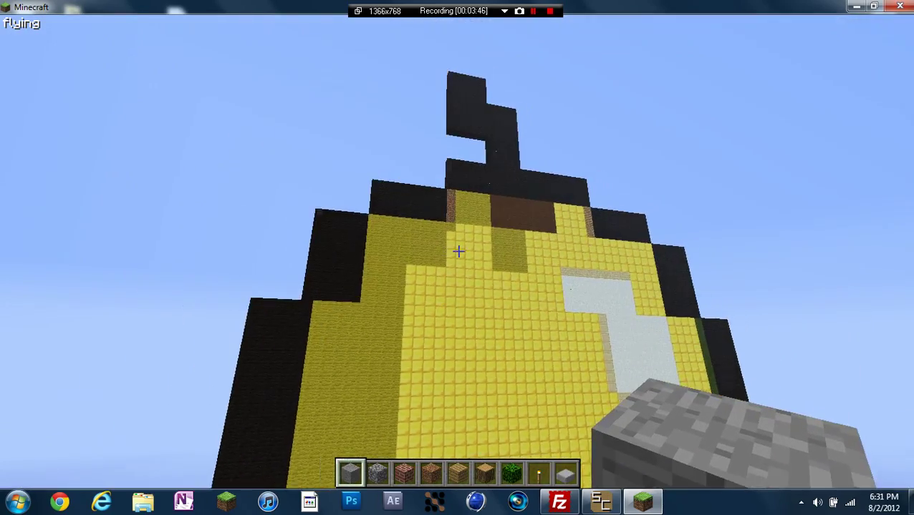
key("s")
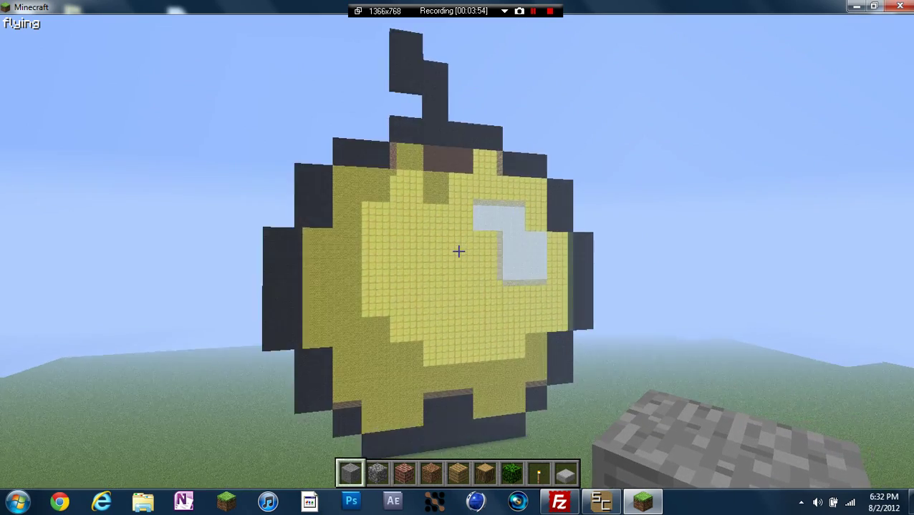
key("space")
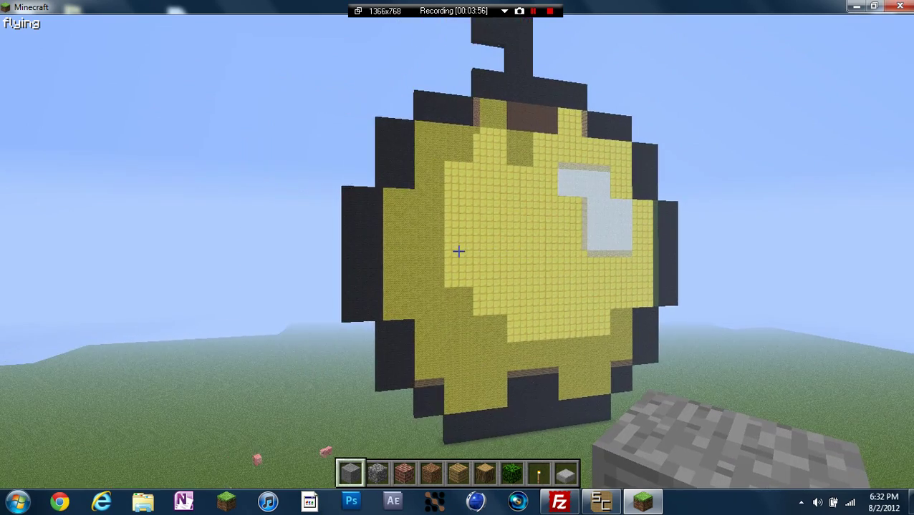
key("w")
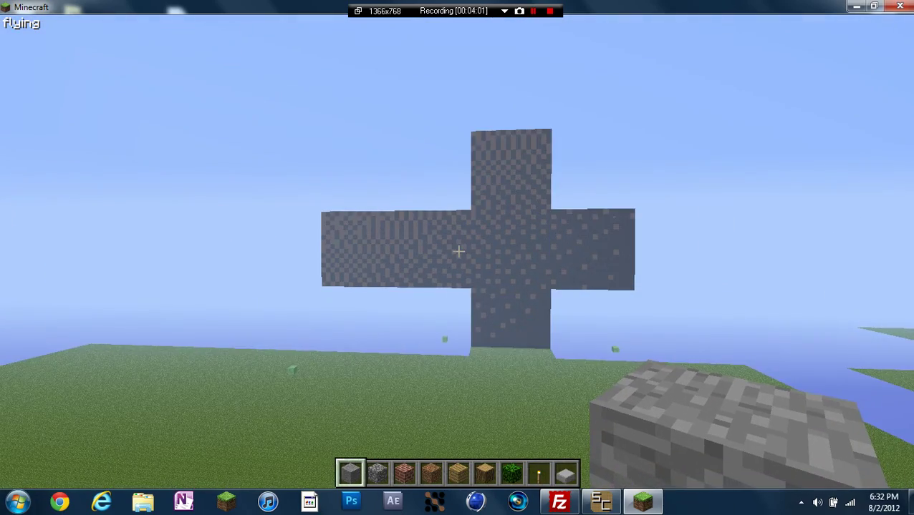
key("w")
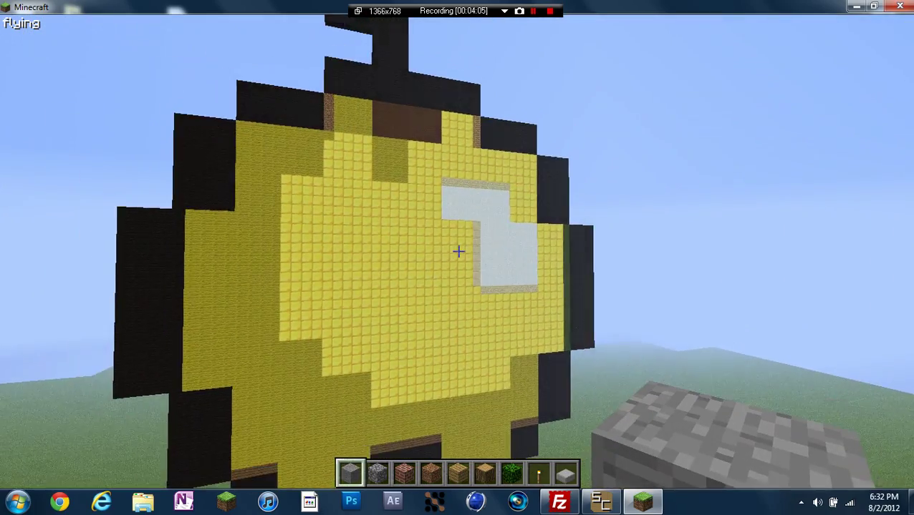
key("s")
key("shift")
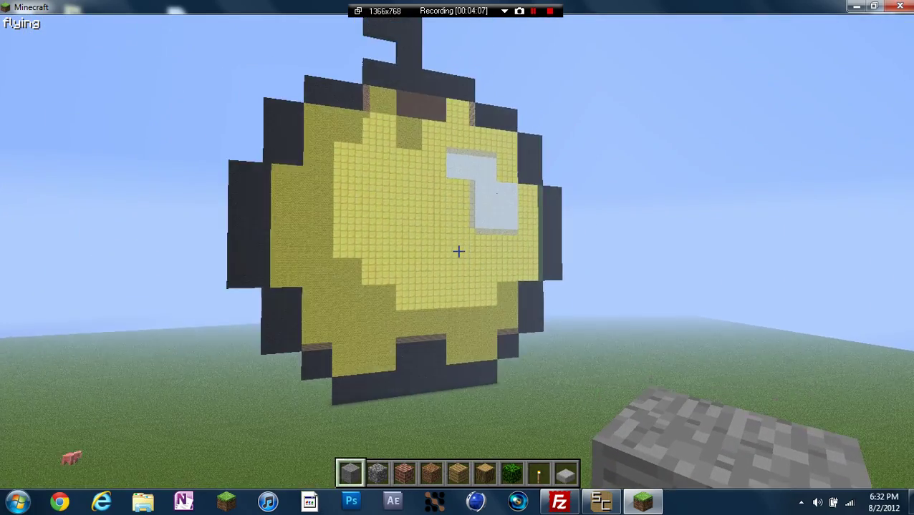
key("w")
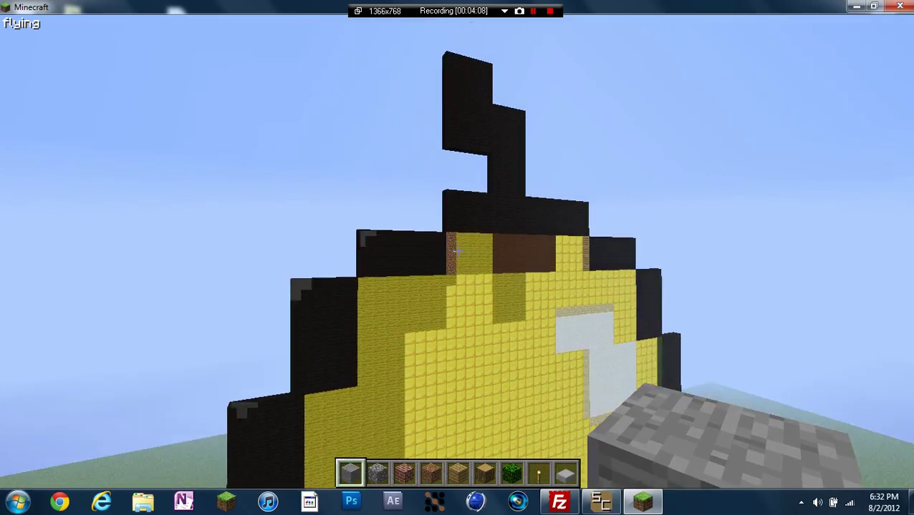
key("d")
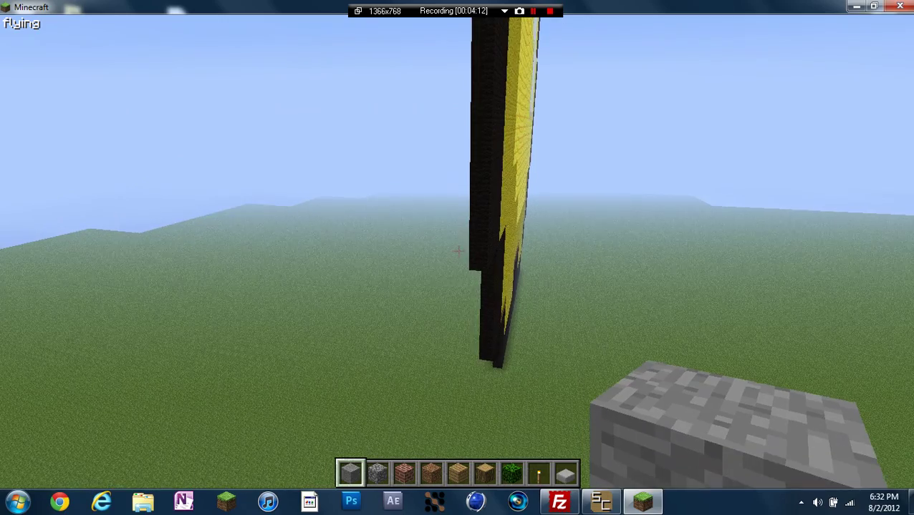
key("w")
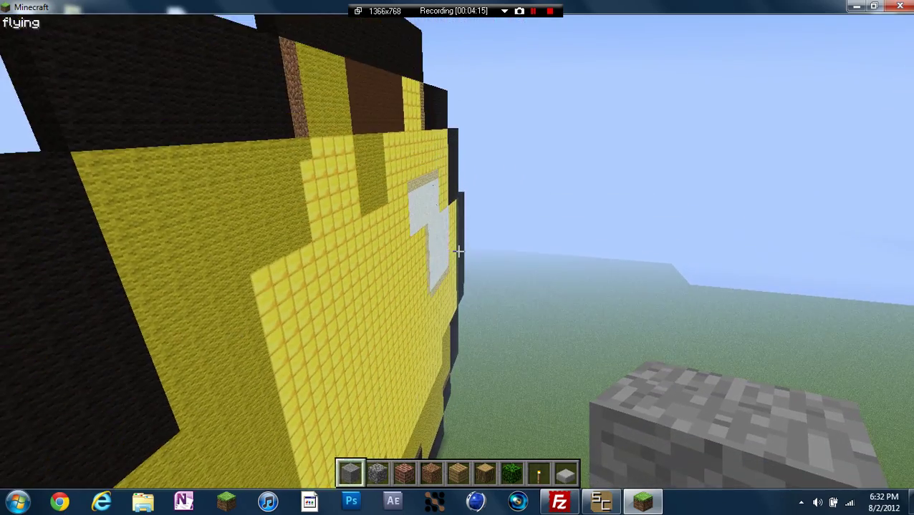
key("a")
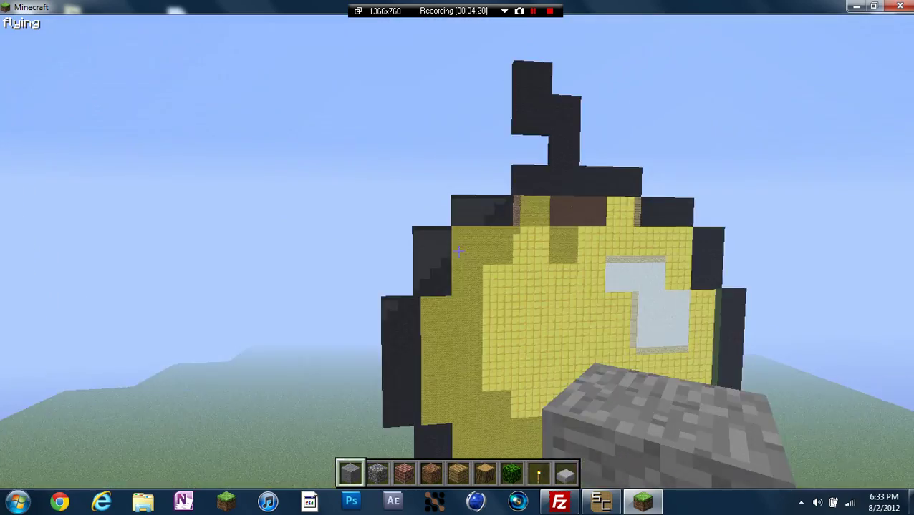
key("d")
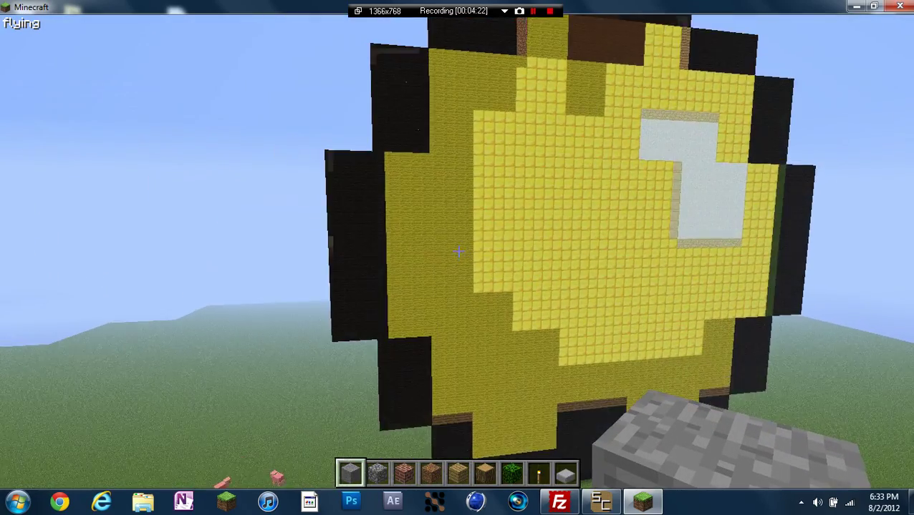